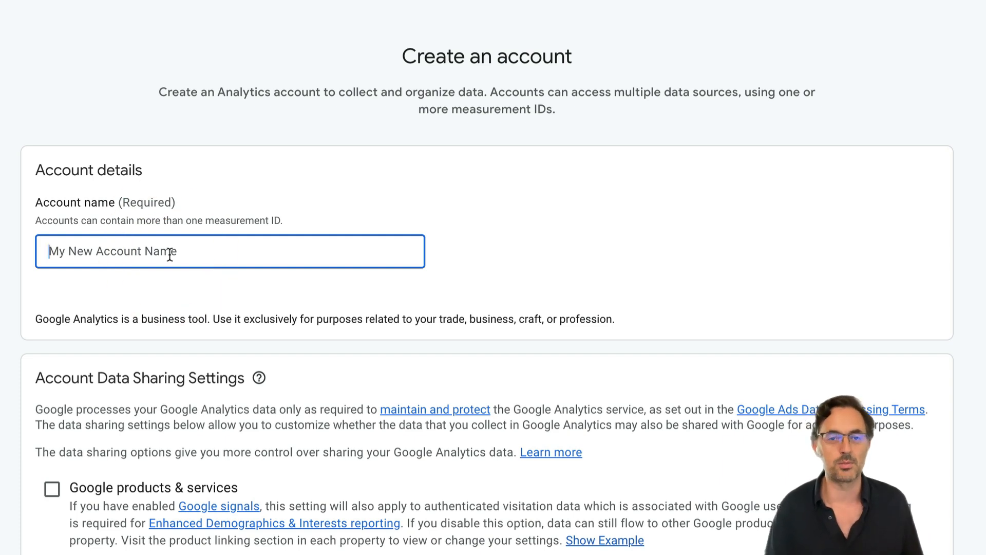
Step: Name the new account SixFive and submit it with the Google products & services data sharing setting enabled
{"action": "type", "text": "SixFive"}
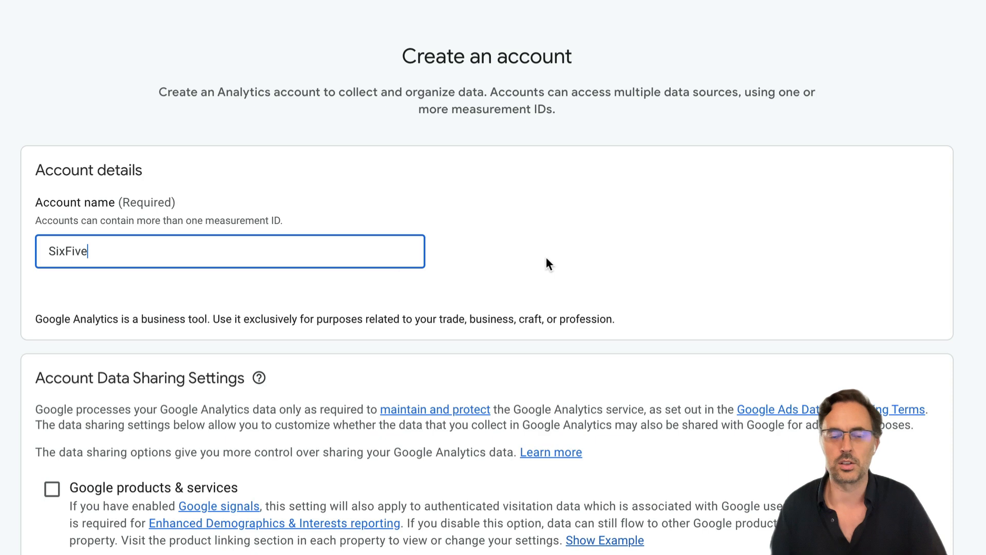
{"action": "scroll", "coordinate": [545, 257], "scroll_direction": "down", "scroll_amount": 7}
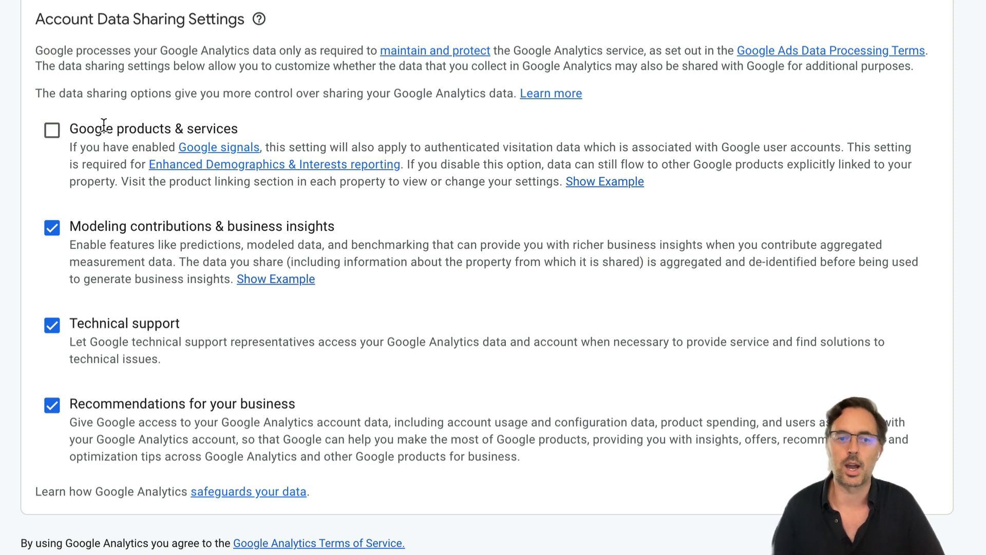
{"action": "left_click_drag", "start_coordinate": [105, 129], "coordinate": [195, 129]}
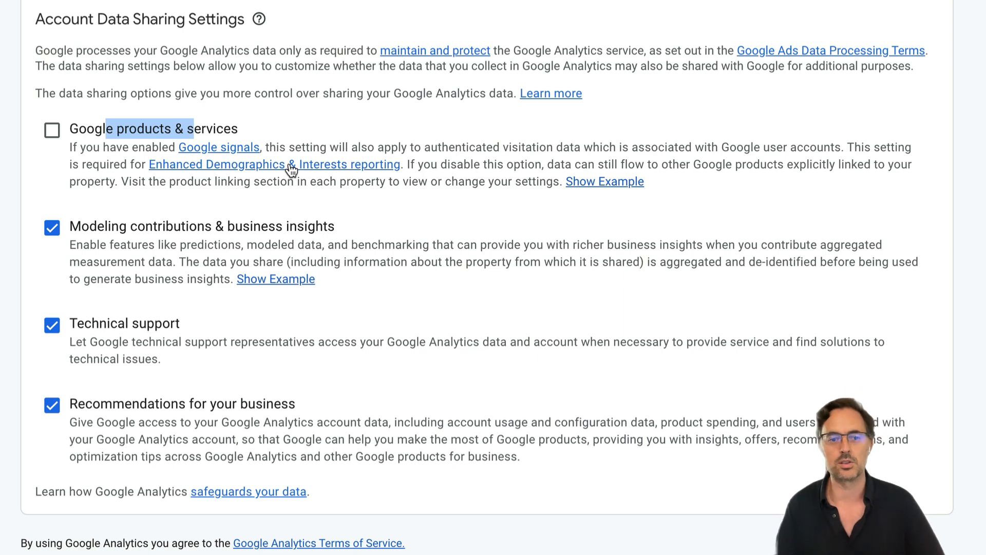
{"action": "left_click", "coordinate": [52, 130]}
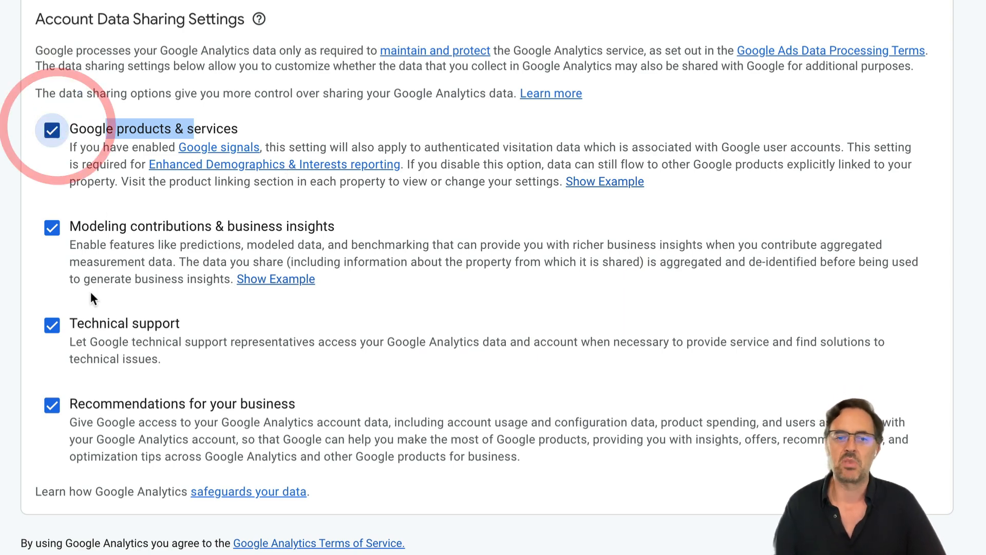
{"action": "scroll", "coordinate": [98, 391], "scroll_direction": "down", "scroll_amount": 3}
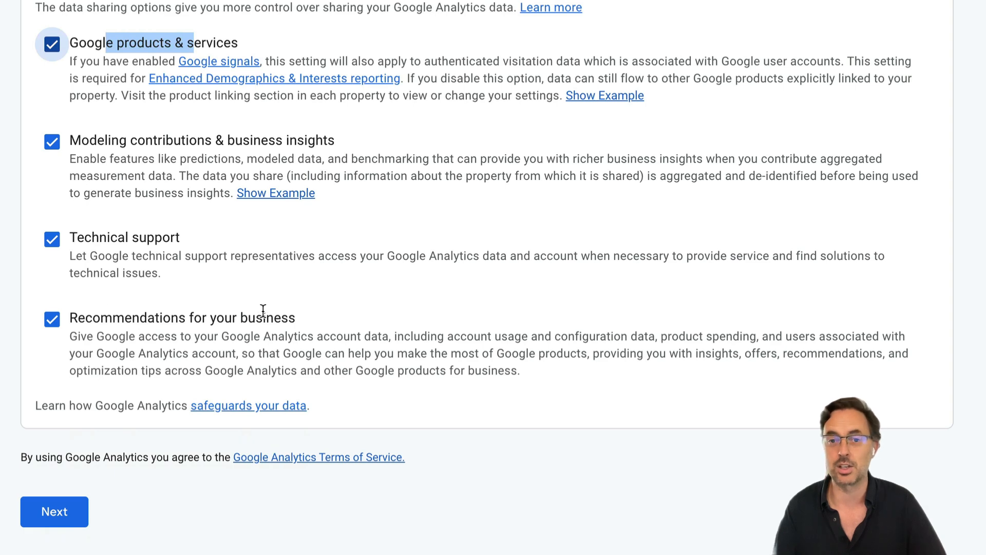
{"action": "scroll", "coordinate": [196, 465], "scroll_direction": "up", "scroll_amount": 2}
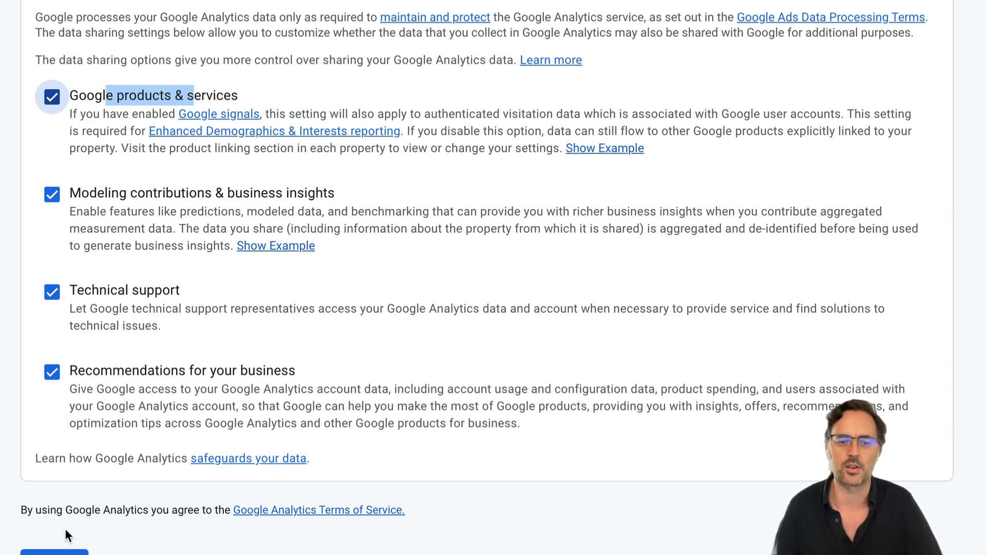
{"action": "scroll", "coordinate": [66, 529], "scroll_direction": "down", "scroll_amount": 1}
{"action": "left_click", "coordinate": [61, 512]}
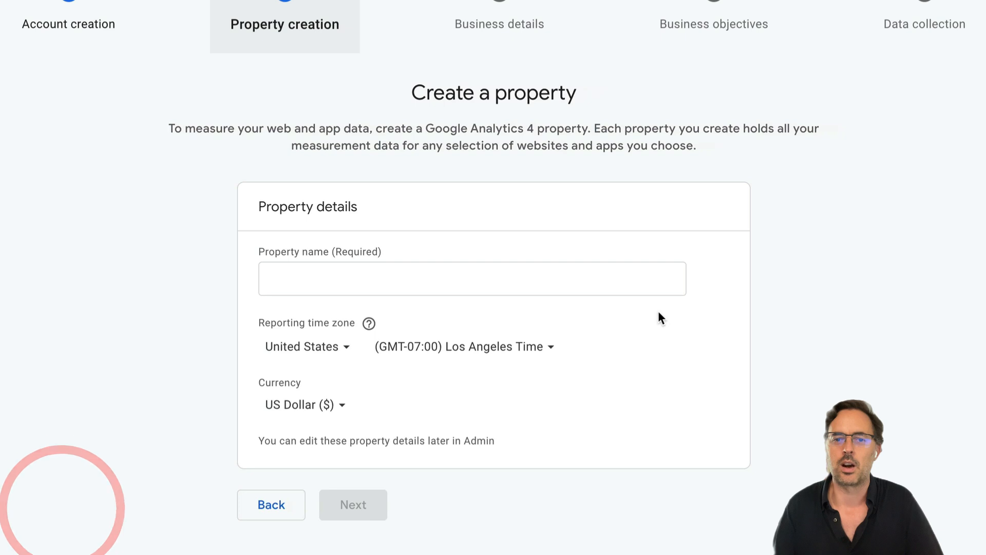
Step: Name the property SixFive.io and submit it with the United States Los Angeles time zone and US Dollar currency
{"action": "left_click", "coordinate": [396, 278]}
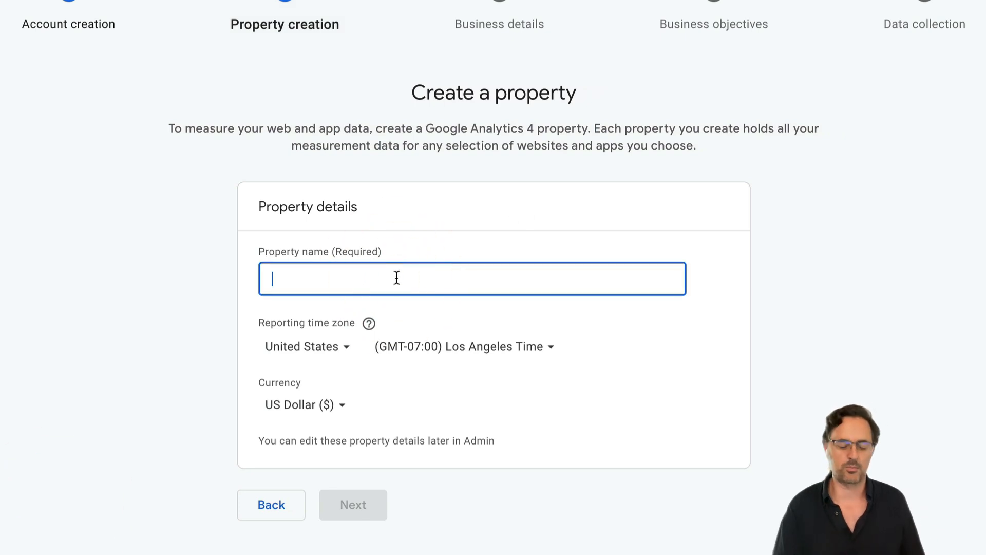
{"action": "type", "text": "SixFive.io"}
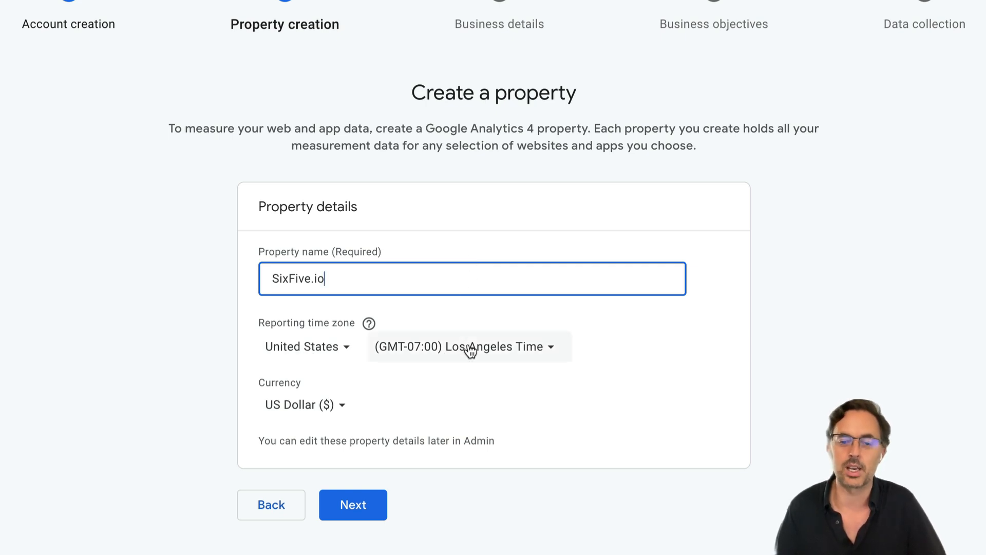
{"action": "left_click", "coordinate": [324, 348]}
{"action": "left_click", "coordinate": [424, 411]}
{"action": "left_click", "coordinate": [288, 405]}
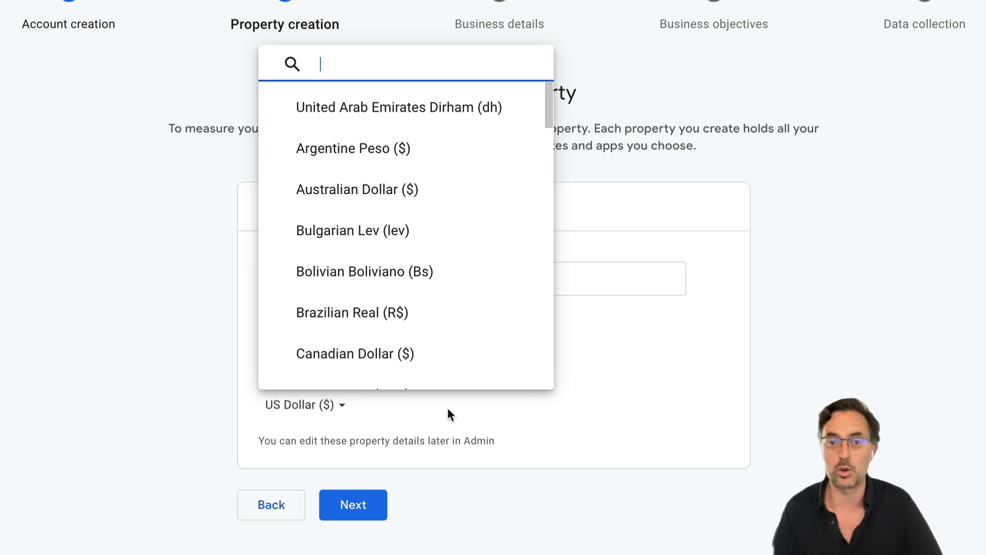
{"action": "left_click", "coordinate": [543, 411]}
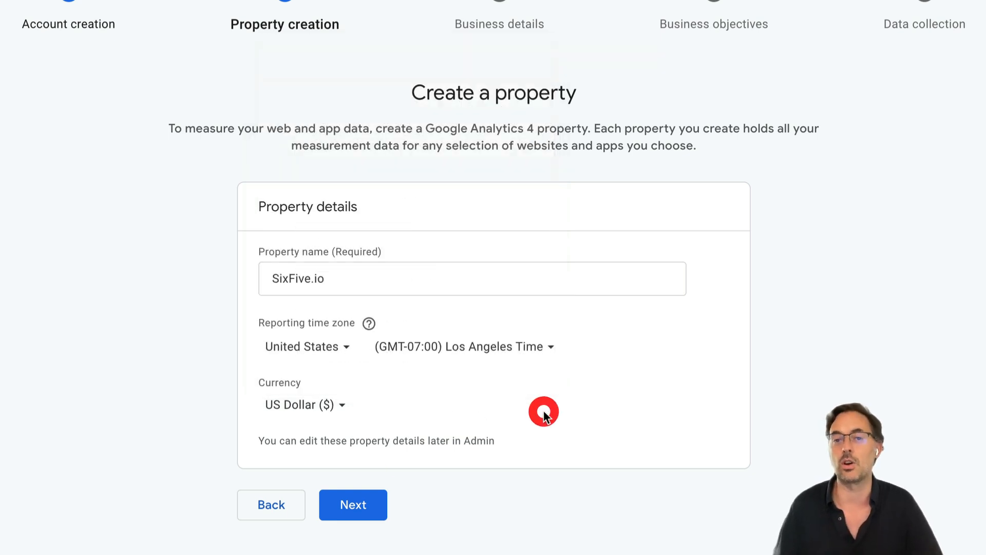
{"action": "left_click", "coordinate": [354, 506]}
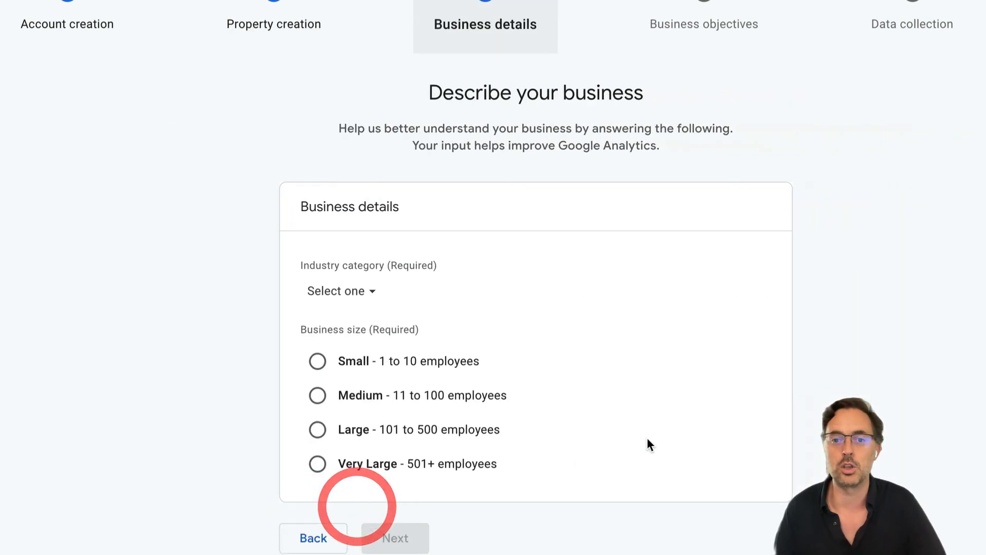
Step: Submit the business details with the Computers & Electronics industry category and the Medium business size of 11 to 100 employees
{"action": "left_click", "coordinate": [308, 280]}
{"action": "left_click", "coordinate": [341, 185]}
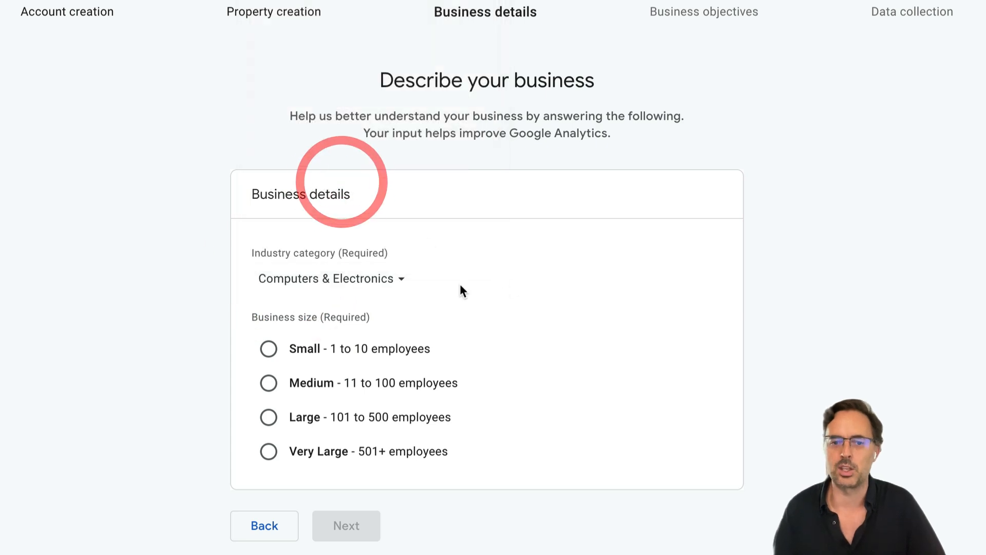
{"action": "left_click", "coordinate": [268, 349]}
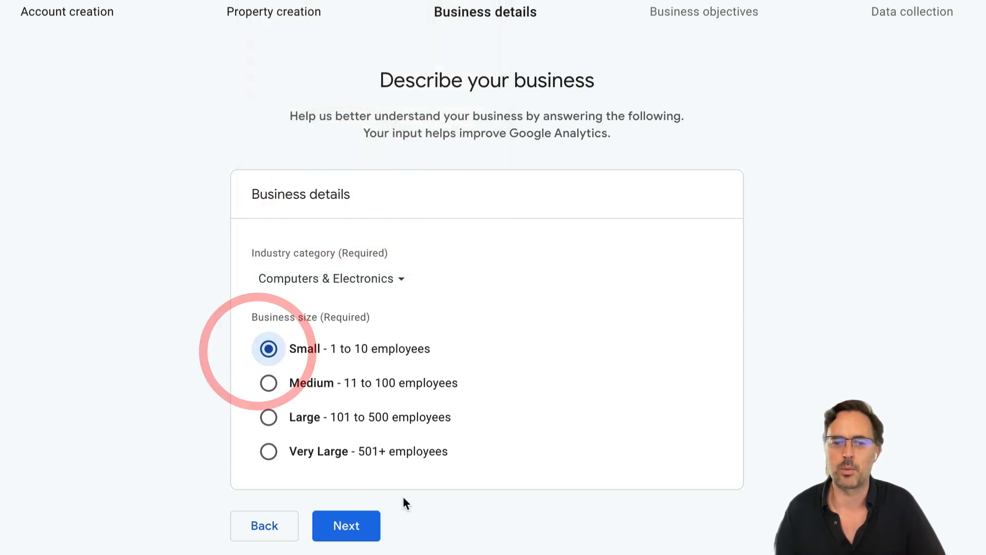
{"action": "scroll", "coordinate": [404, 498], "scroll_direction": "down", "scroll_amount": 1}
{"action": "left_click", "coordinate": [269, 369]}
{"action": "left_click", "coordinate": [378, 534]}
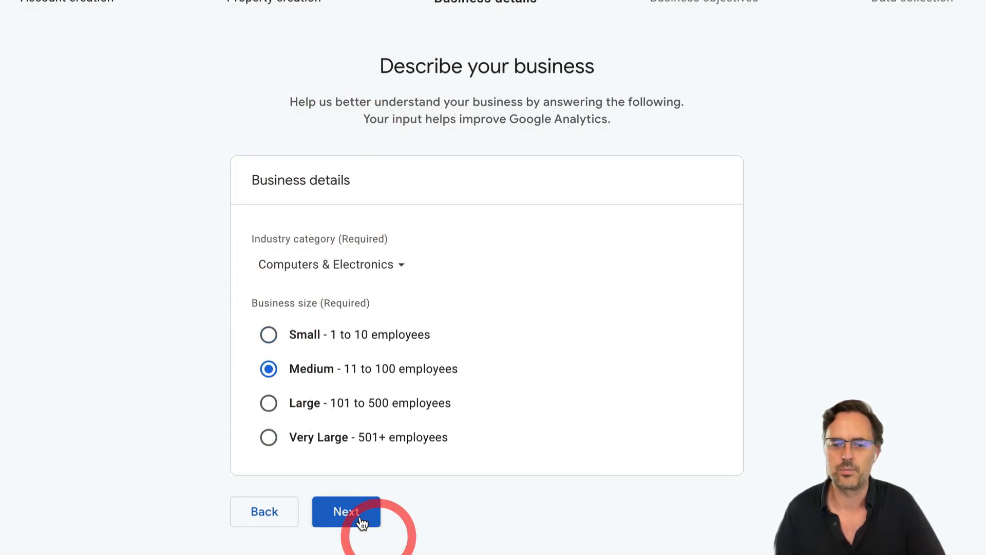
Step: Choose Traffic, User engagement & retention, Sales and Leads as business objectives and create the account
{"action": "scroll", "coordinate": [587, 254], "scroll_direction": "down", "scroll_amount": 2}
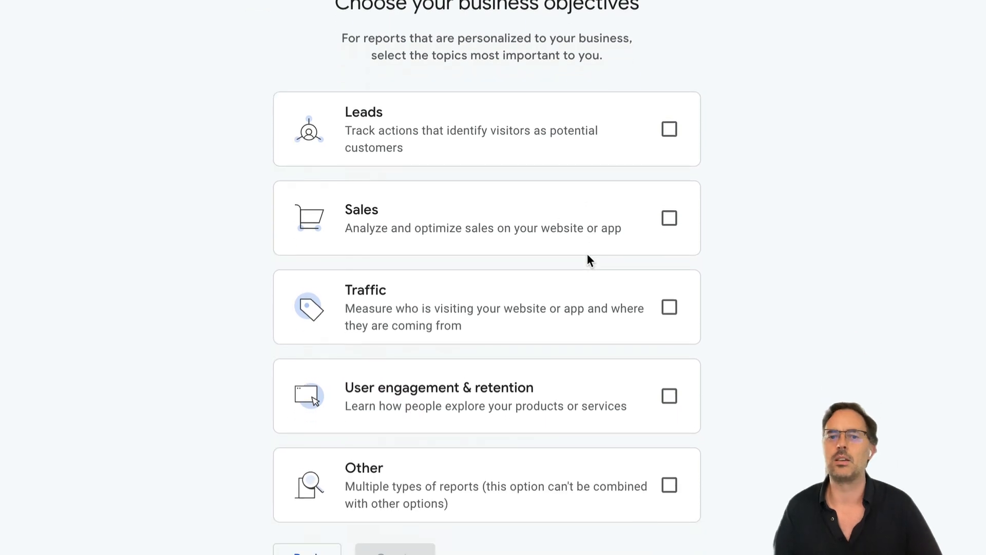
{"action": "scroll", "coordinate": [587, 256], "scroll_direction": "down", "scroll_amount": 1}
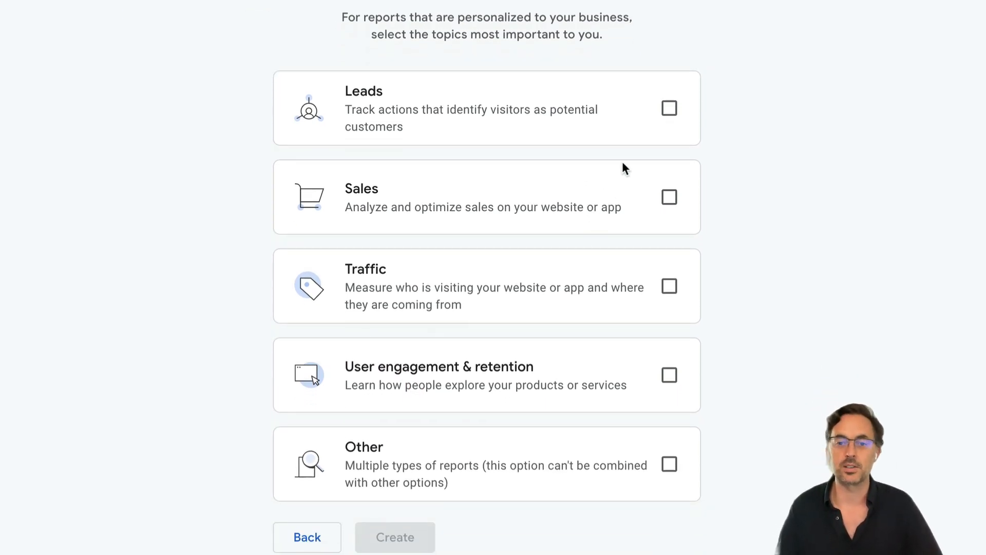
{"action": "left_click", "coordinate": [670, 286]}
{"action": "scroll", "coordinate": [771, 260], "scroll_direction": "down", "scroll_amount": 1}
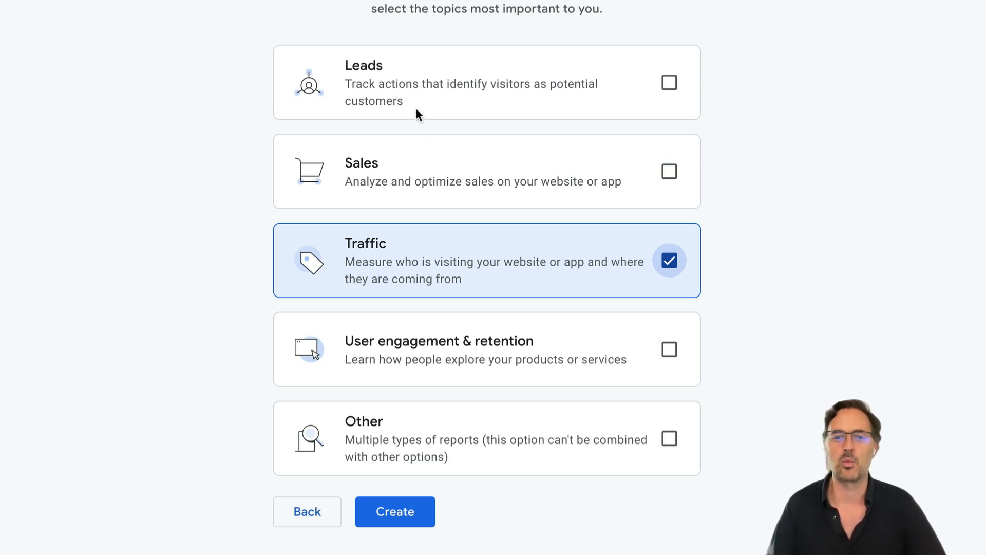
{"action": "left_click", "coordinate": [593, 1]}
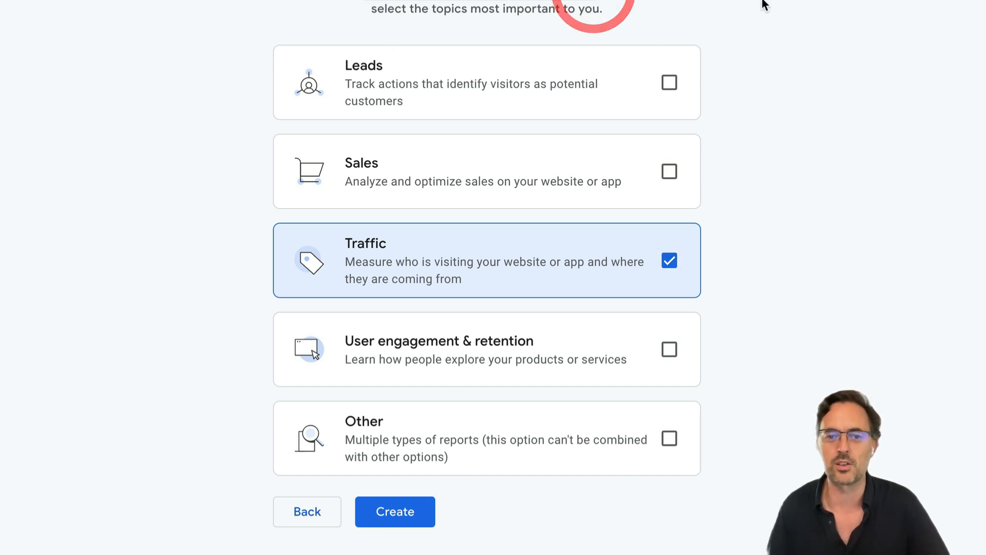
{"action": "left_click", "coordinate": [763, 1]}
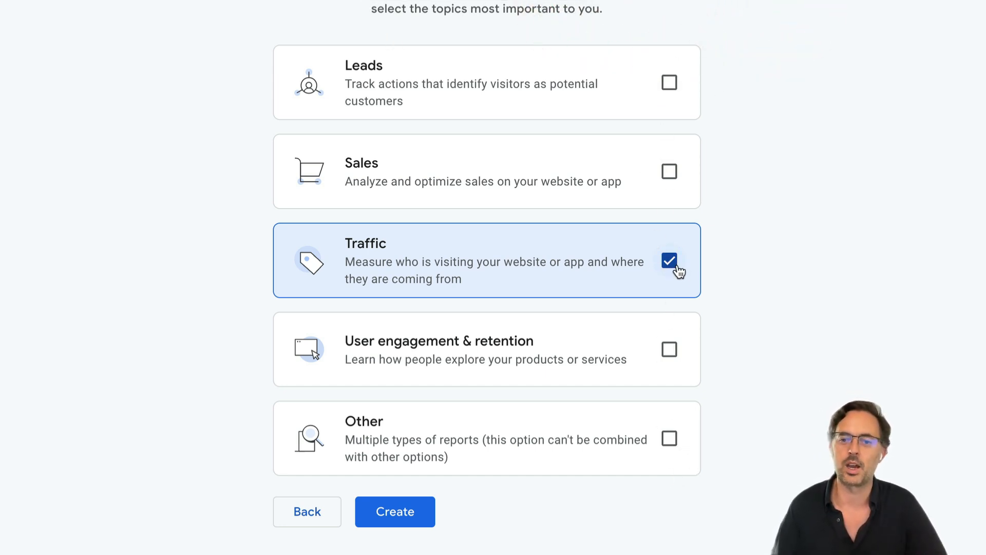
{"action": "left_click", "coordinate": [669, 351]}
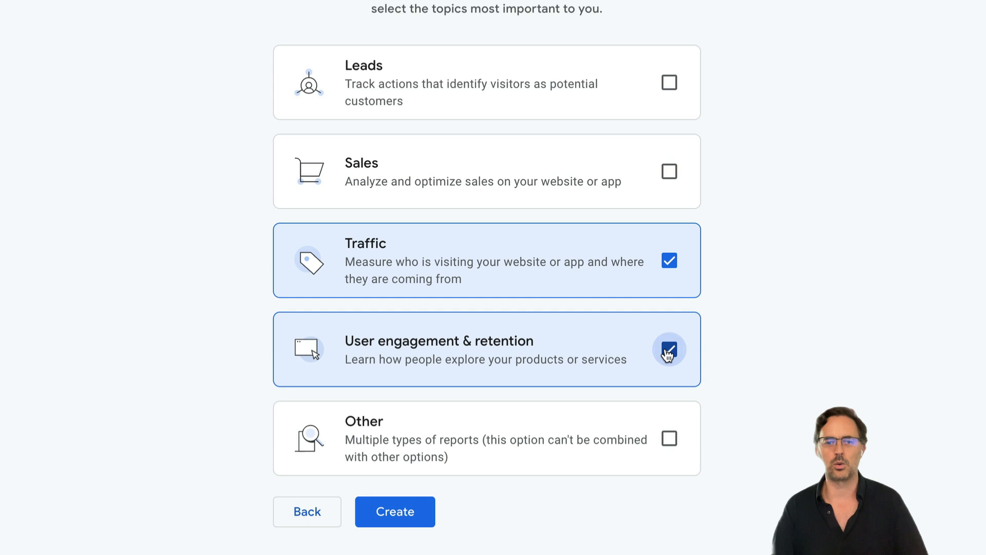
{"action": "left_click", "coordinate": [666, 175]}
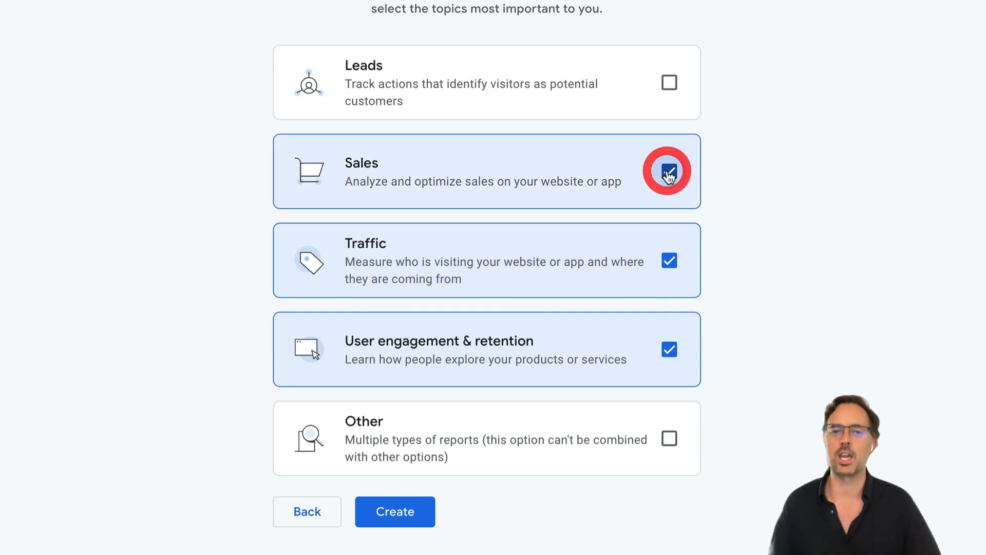
{"action": "left_click", "coordinate": [670, 84]}
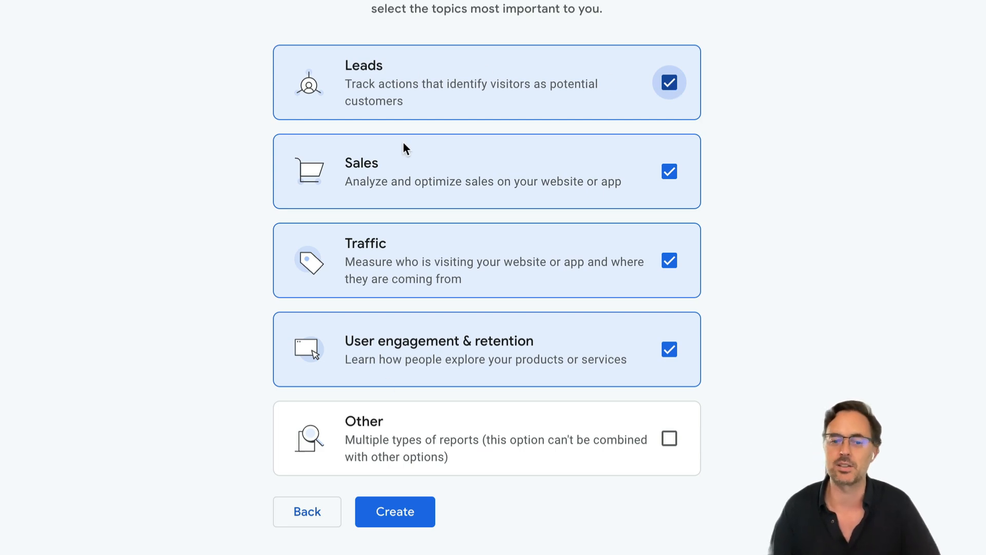
{"action": "left_click", "coordinate": [392, 514]}
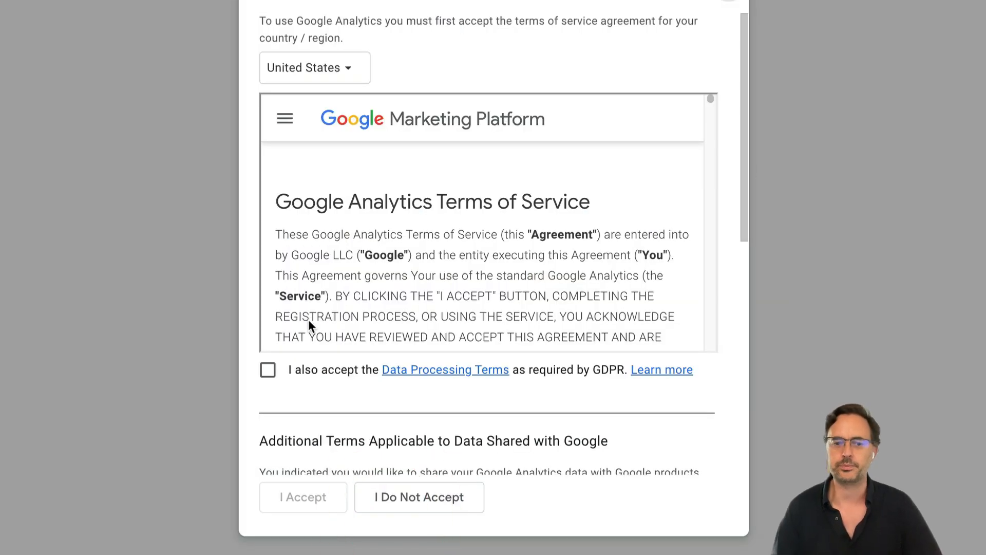
Step: Accept the Terms of Service agreement, including the GDPR Data Processing Terms and the Measurement Controller-Controller Data Protection Terms
{"action": "left_click", "coordinate": [268, 369]}
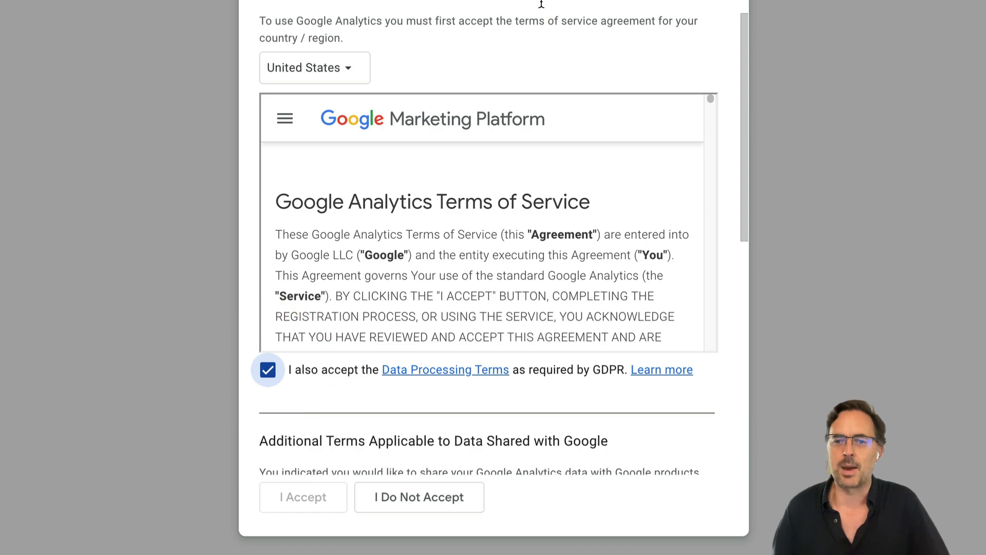
{"action": "scroll", "coordinate": [533, 206], "scroll_direction": "down", "scroll_amount": 3}
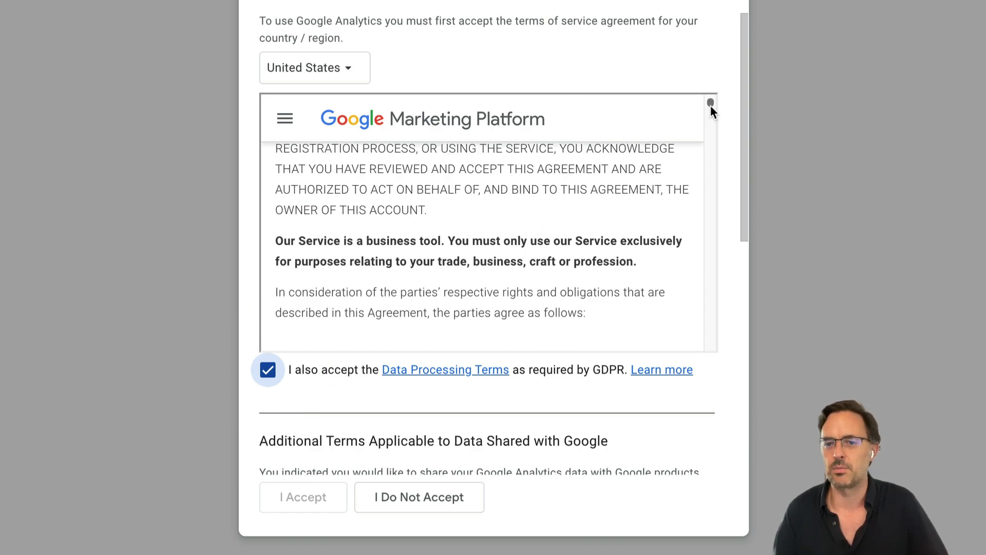
{"action": "left_click_drag", "start_coordinate": [710, 106], "coordinate": [719, 359]}
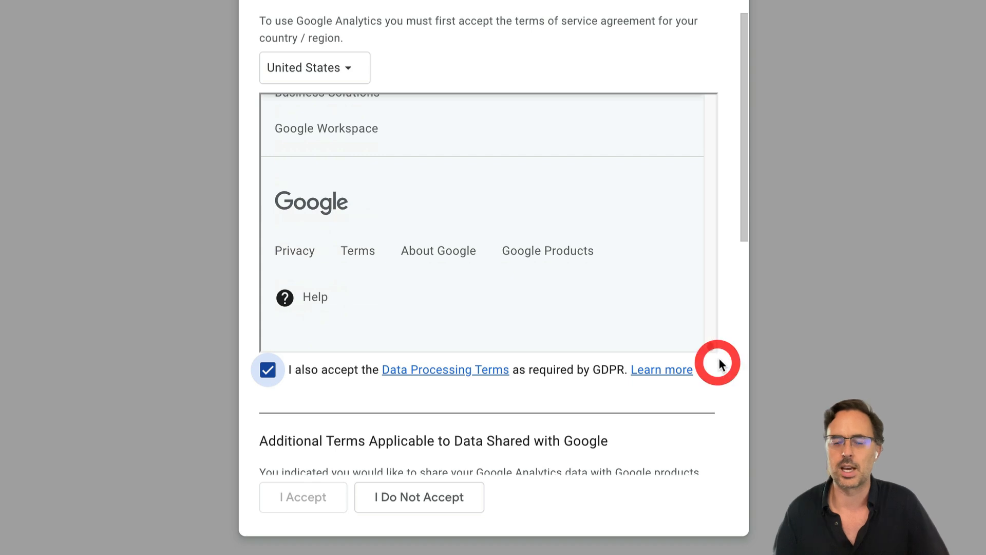
{"action": "scroll", "coordinate": [718, 368], "scroll_direction": "down", "scroll_amount": 5}
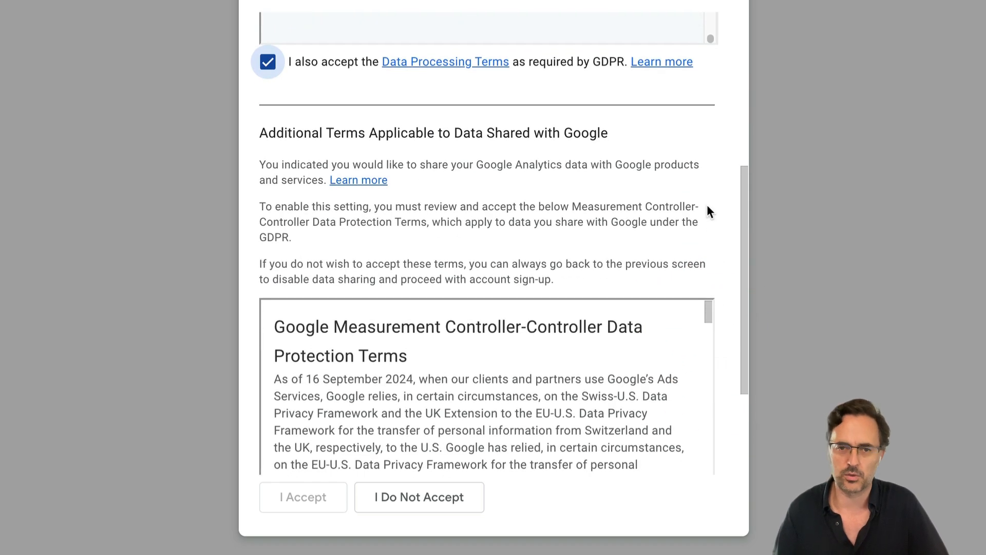
{"action": "scroll", "coordinate": [707, 210], "scroll_direction": "down", "scroll_amount": 3}
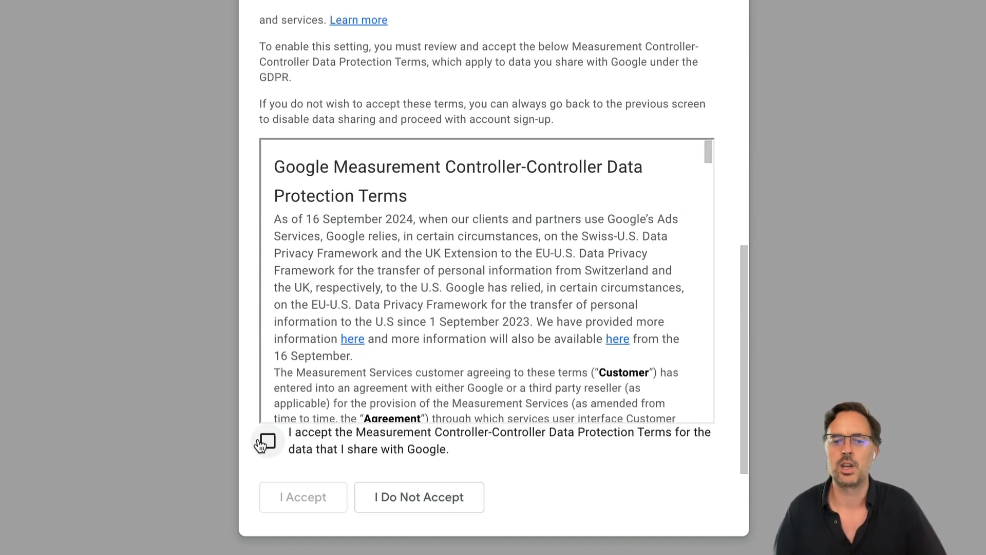
{"action": "left_click", "coordinate": [267, 441]}
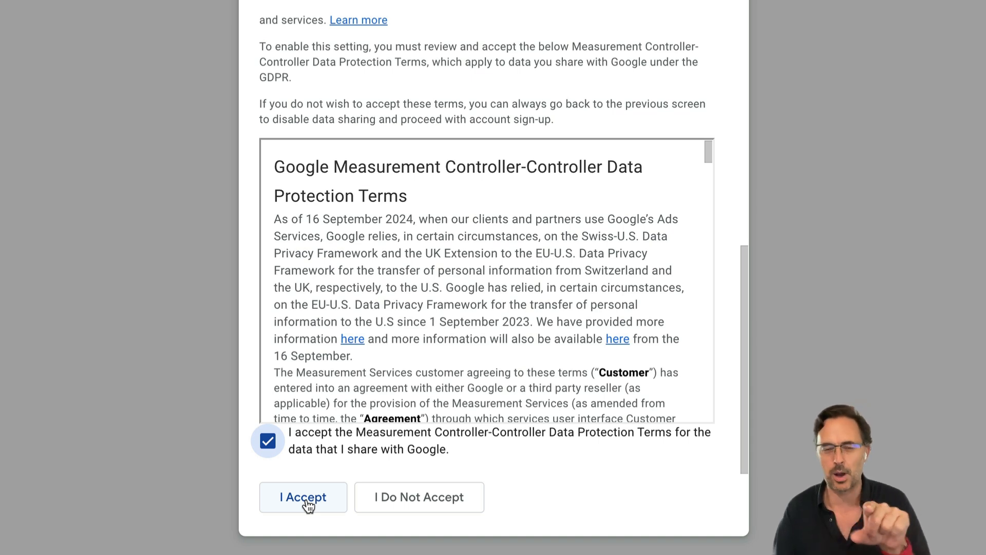
{"action": "left_click", "coordinate": [306, 501]}
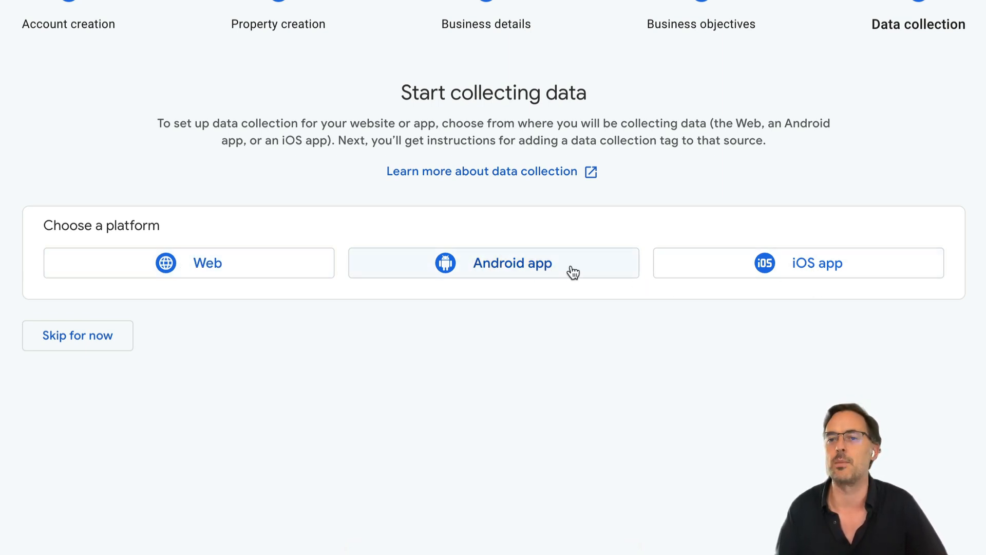
Step: Choose Web as the data collection platform and enter sixfive.io as the website URL
{"action": "left_click", "coordinate": [228, 271]}
{"action": "left_click", "coordinate": [396, 68]}
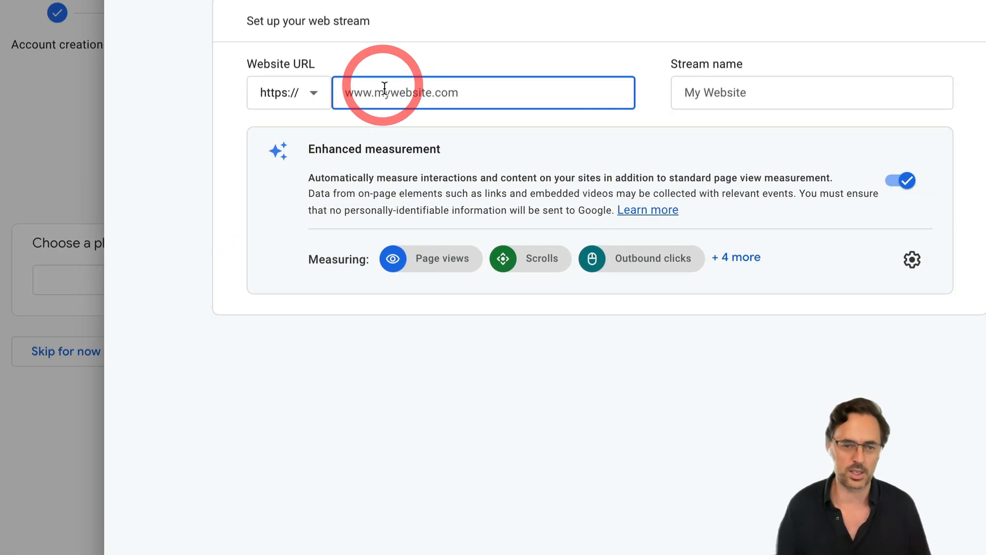
{"action": "type", "text": "sixfive."}
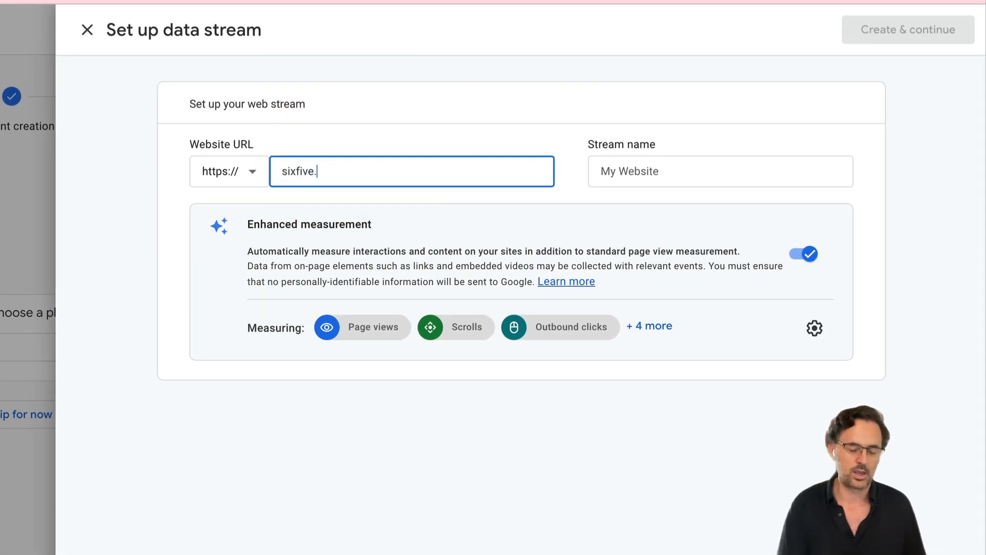
{"action": "type", "text": "io"}
Step: Name the web stream "Website sixfive.io" and create it with enhanced measurement left on
{"action": "left_click", "coordinate": [624, 171]}
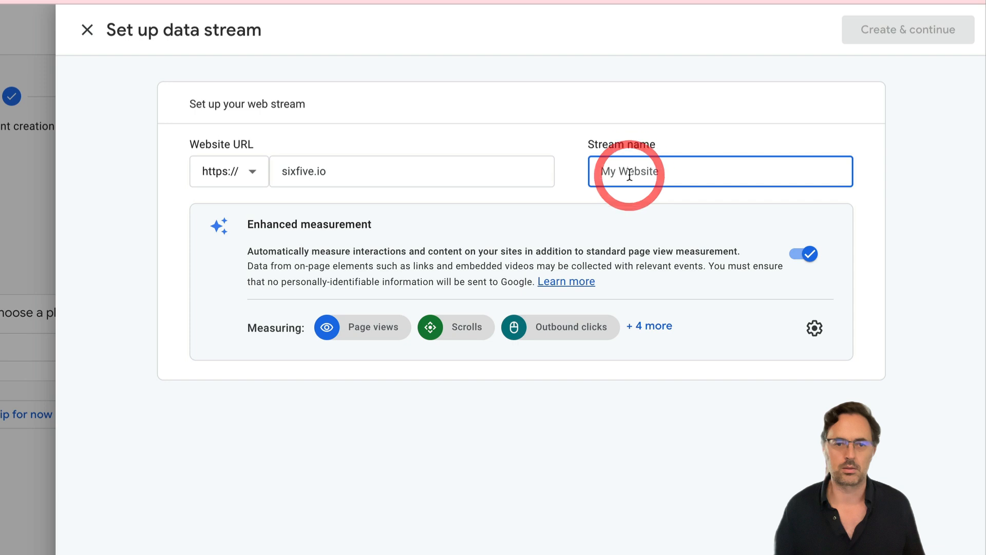
{"action": "type", "text": "WEbsite "}
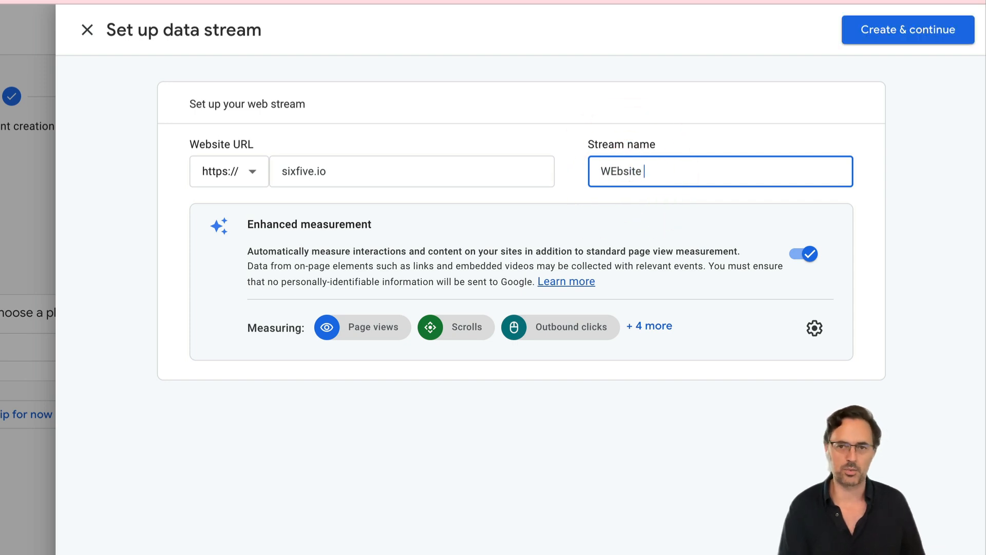
{"action": "type", "text": "sixfive.io"}
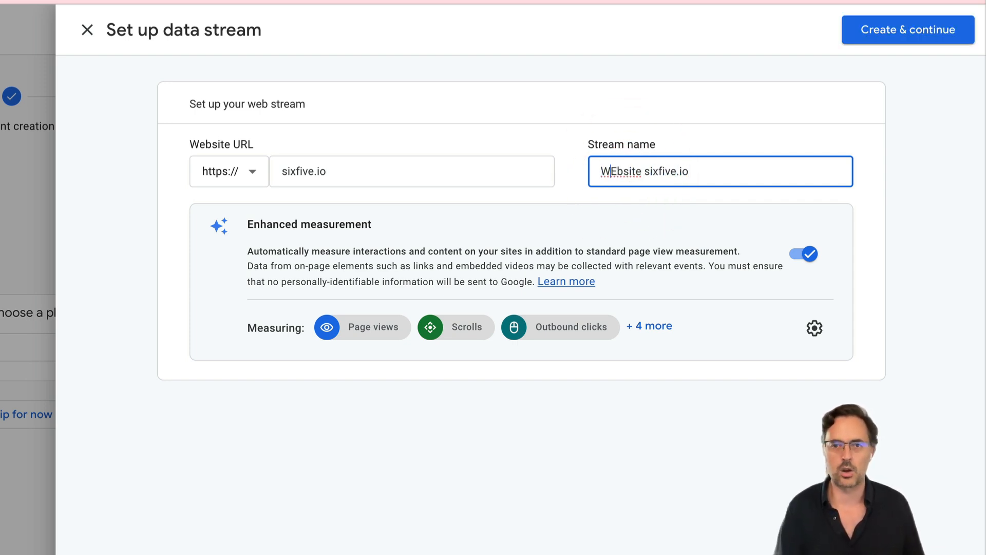
{"action": "key", "text": "Delete"}
{"action": "type", "text": "e"}
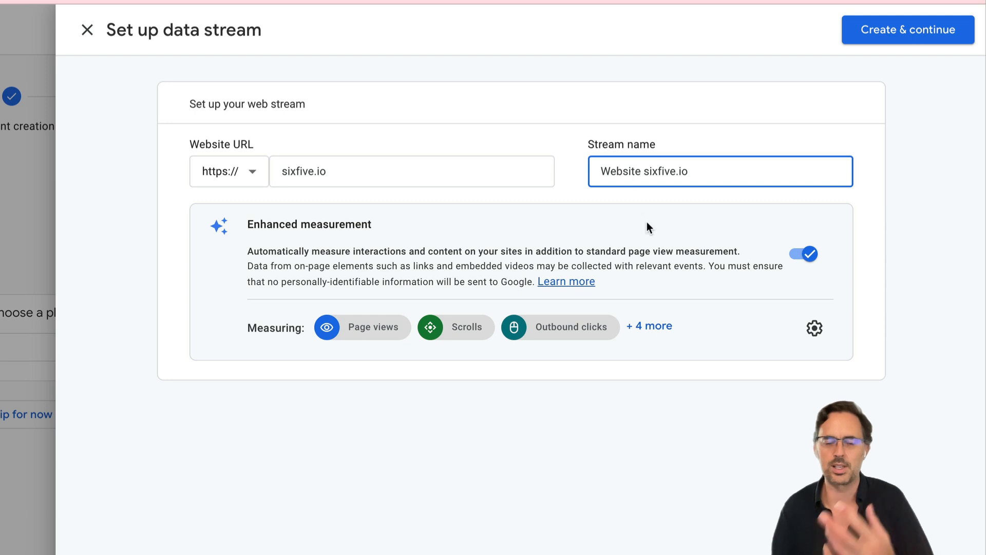
{"action": "left_click", "coordinate": [904, 32]}
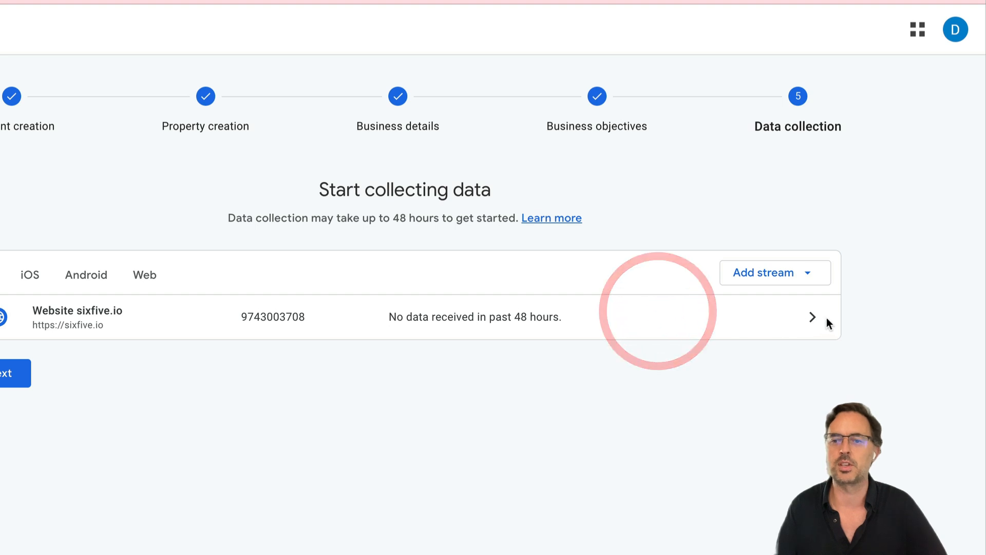
Step: Open the Website sixfive.io stream's manual Google tag instructions and examine the code snippet and its placement after the head element
{"action": "left_click", "coordinate": [807, 314]}
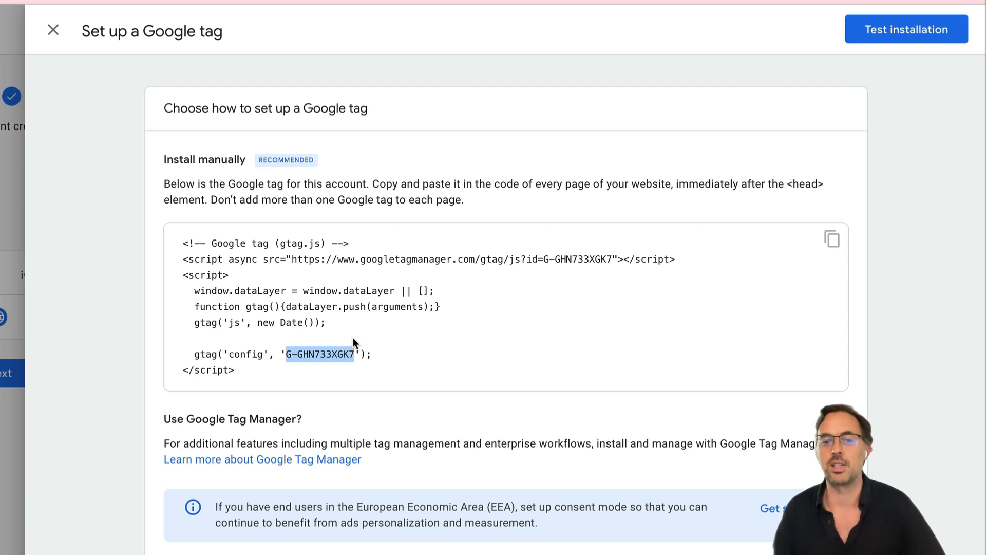
{"action": "left_click", "coordinate": [225, 249]}
{"action": "left_click_drag", "start_coordinate": [186, 250], "coordinate": [264, 393]}
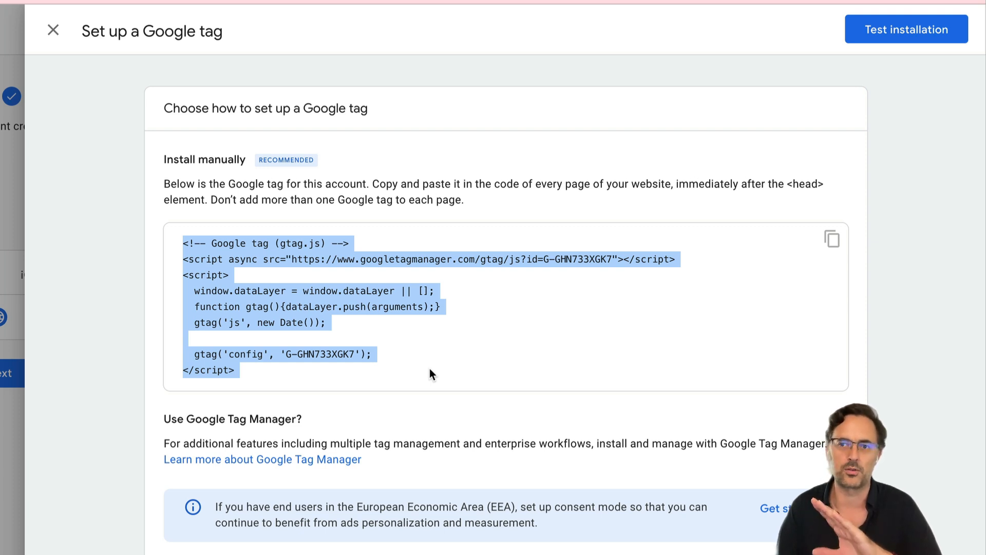
{"action": "double_click", "coordinate": [792, 184]}
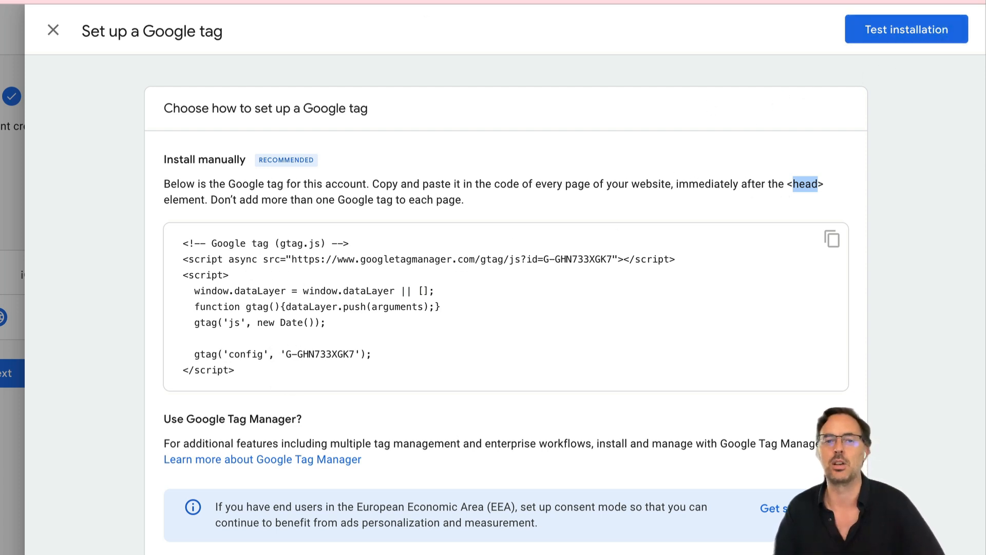
Step: Test the Google tag installation on the website and return to the data stream list
{"action": "left_click", "coordinate": [943, 27]}
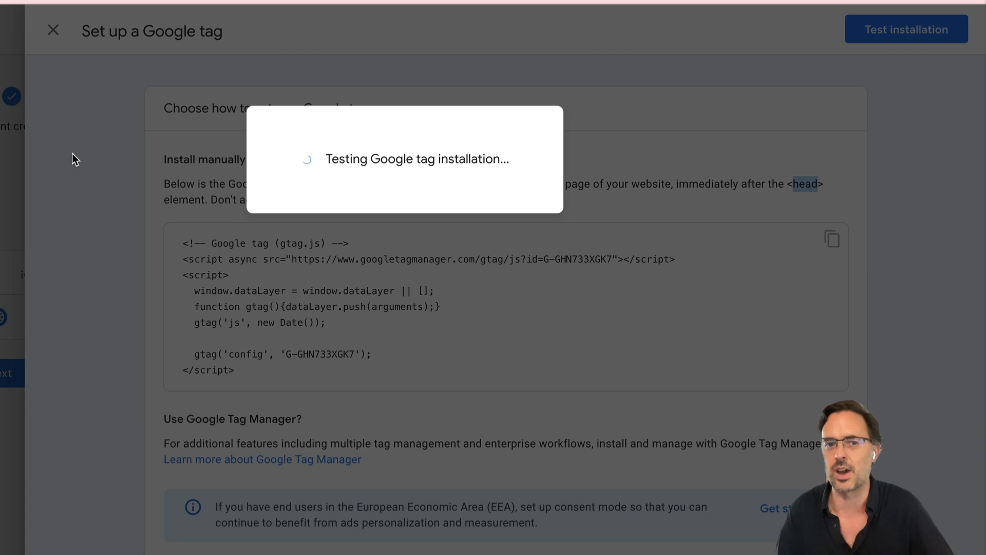
{"action": "left_click", "coordinate": [99, 168]}
{"action": "left_click", "coordinate": [27, 168]}
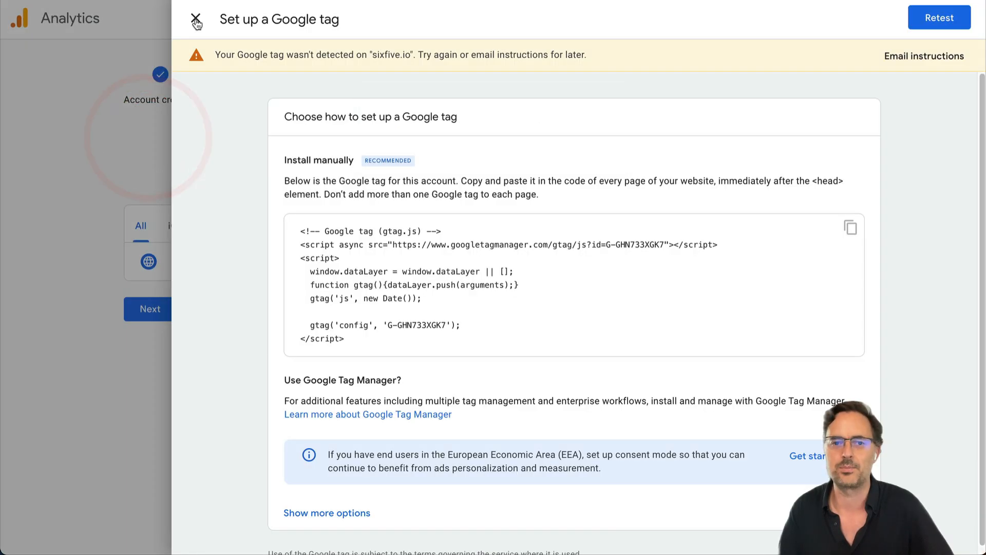
{"action": "left_click", "coordinate": [197, 21]}
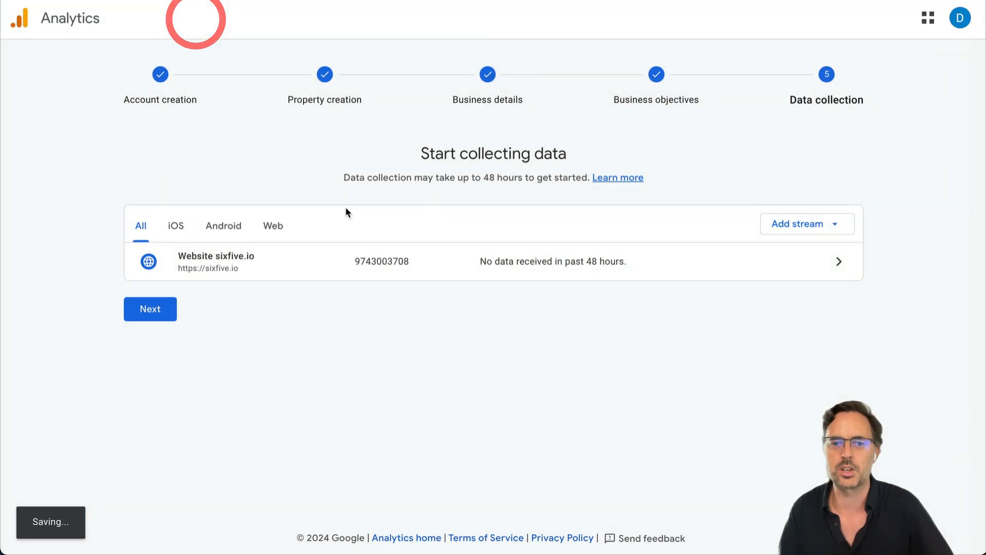
{"action": "left_click", "coordinate": [380, 257]}
{"action": "left_click", "coordinate": [225, 19]}
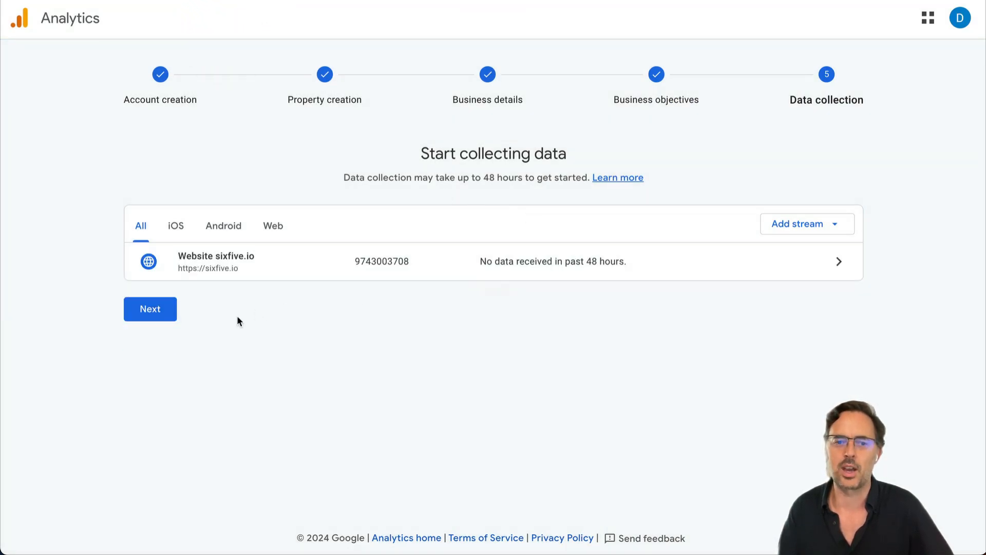
Step: Finish the data collection stage and continue to the Analytics Home page
{"action": "left_click", "coordinate": [162, 312]}
{"action": "scroll", "coordinate": [468, 339], "scroll_direction": "down", "scroll_amount": 1}
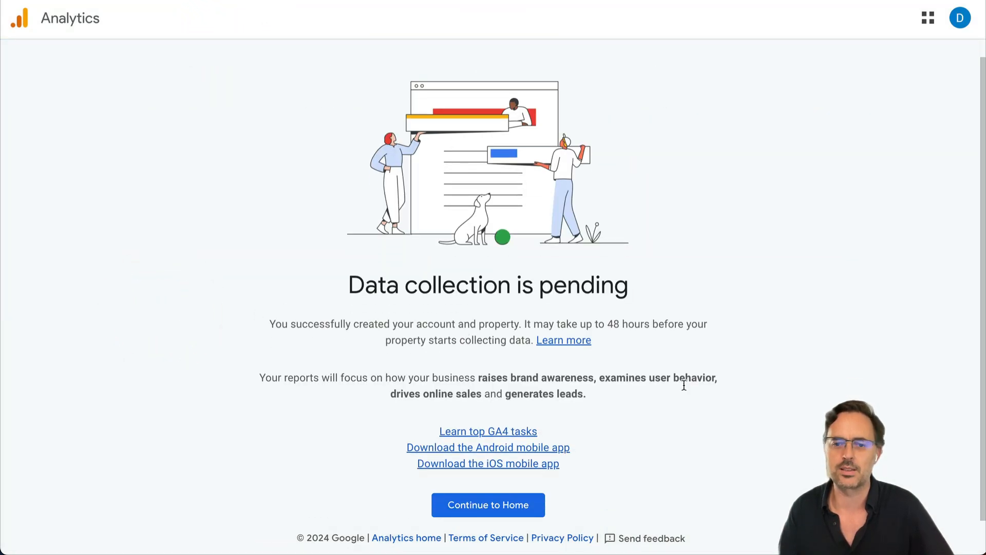
{"action": "left_click", "coordinate": [484, 500]}
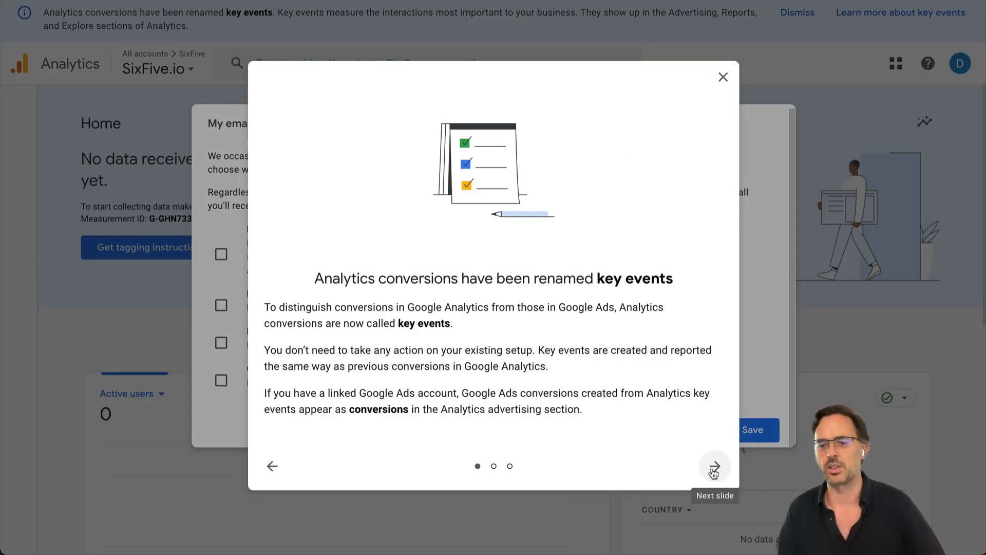
Step: Close the key events introduction and save the email communication preferences with every option unchecked
{"action": "left_click", "coordinate": [723, 77]}
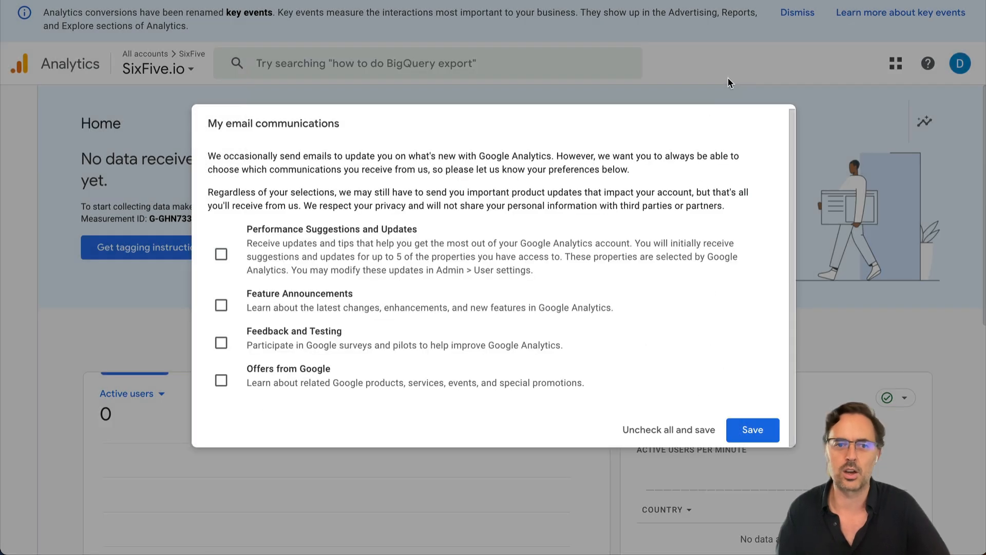
{"action": "left_click", "coordinate": [697, 438]}
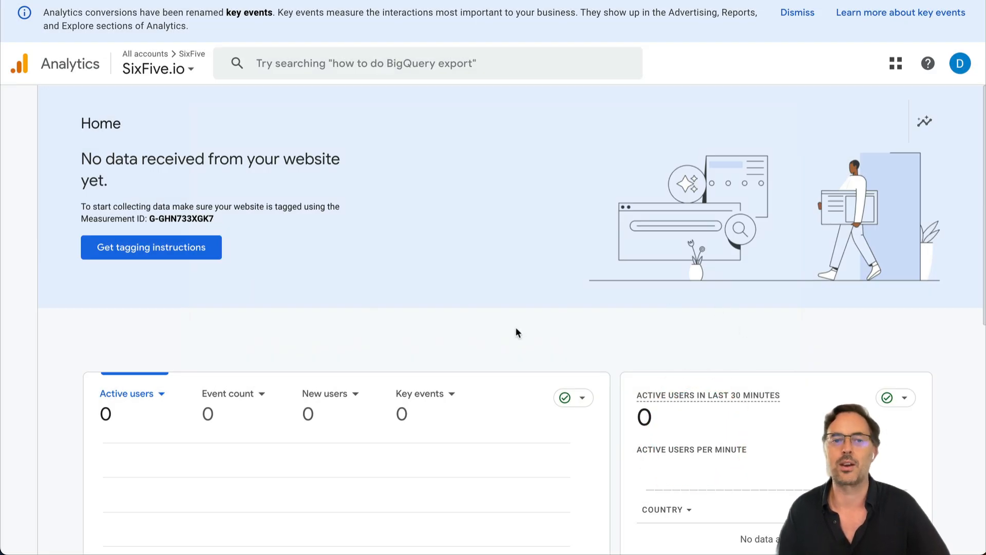
Step: Look over the account and property selector and the overview cards on the Home page
{"action": "left_click", "coordinate": [169, 71]}
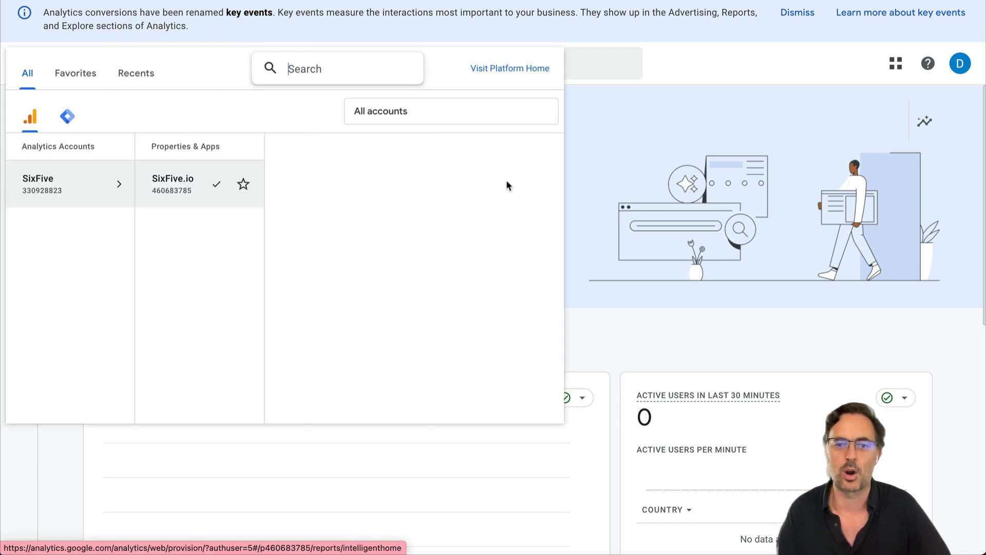
{"action": "left_click", "coordinate": [674, 356]}
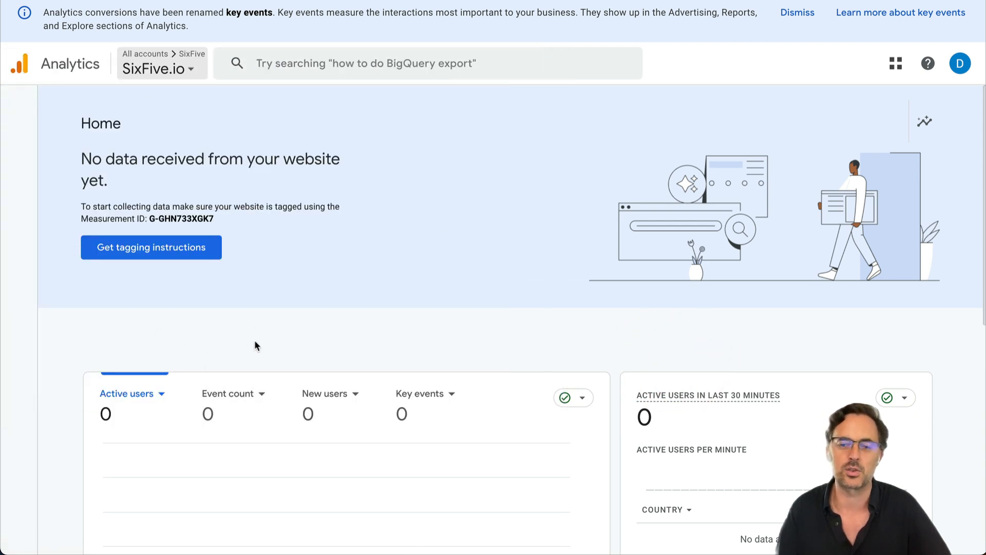
{"action": "scroll", "coordinate": [255, 344], "scroll_direction": "down", "scroll_amount": 3}
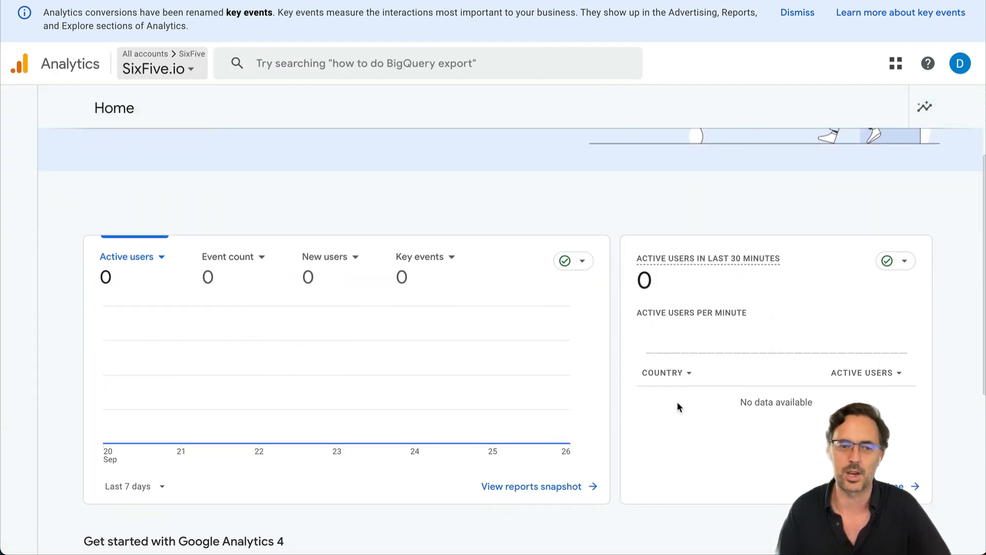
{"action": "scroll", "coordinate": [202, 272], "scroll_direction": "up", "scroll_amount": 3}
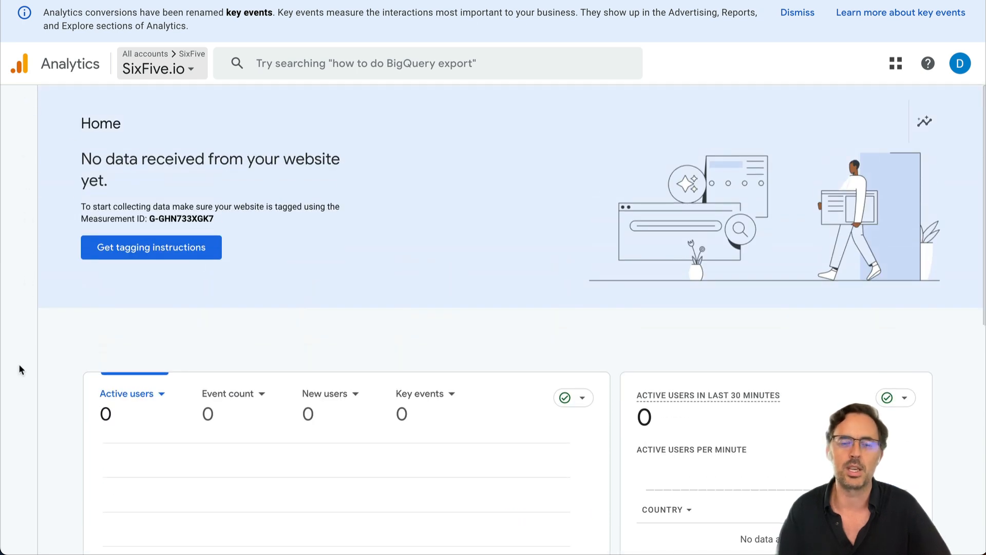